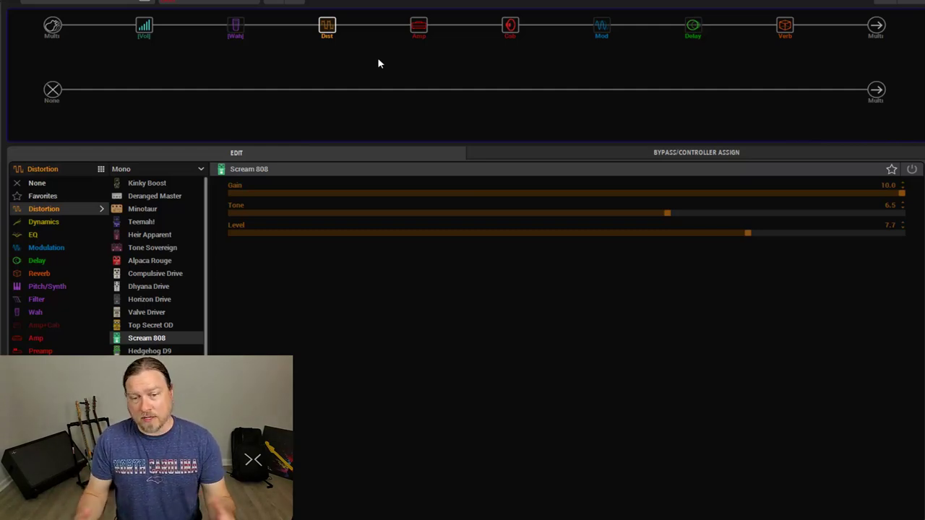
# Step: Assign the Scream 808 distortion bypass to Footswitch 2 and the modulation bypass to Footswitch 3
pyautogui.rightClick(330, 31)
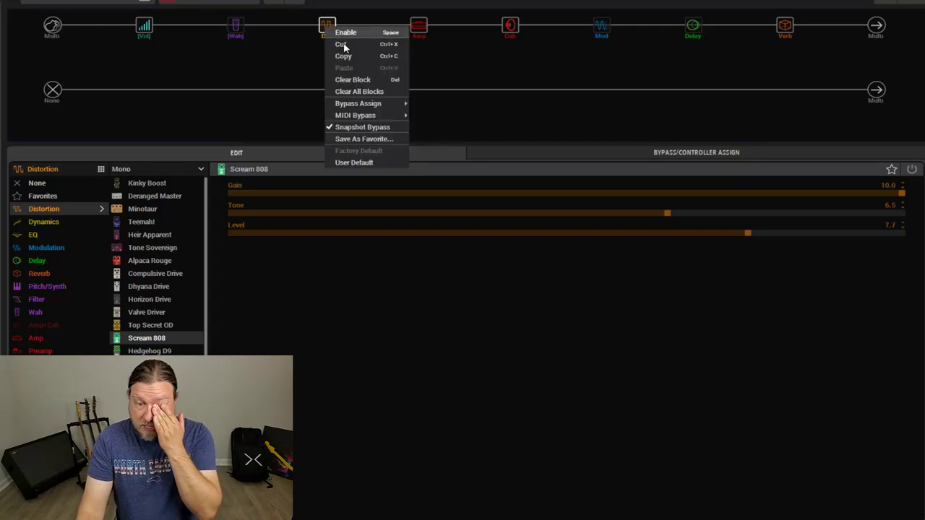
pyautogui.moveTo(381, 103)
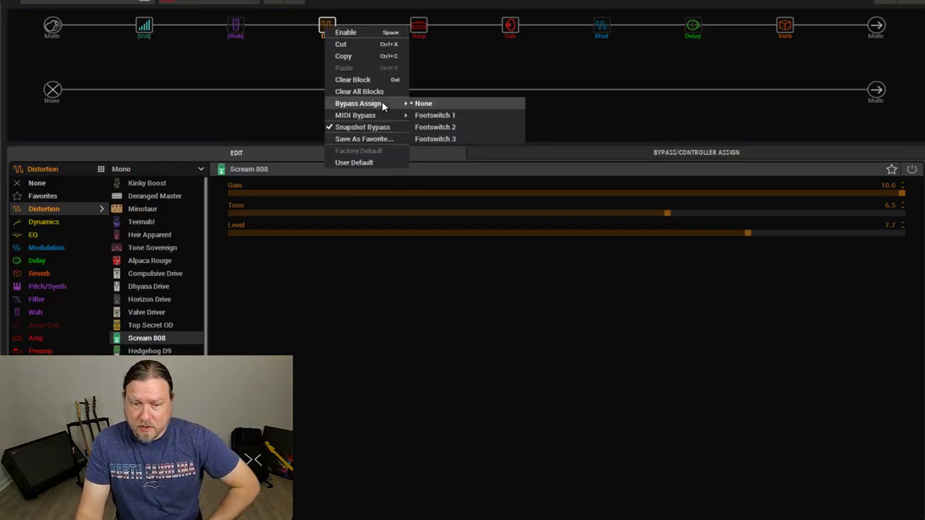
pyautogui.click(452, 129)
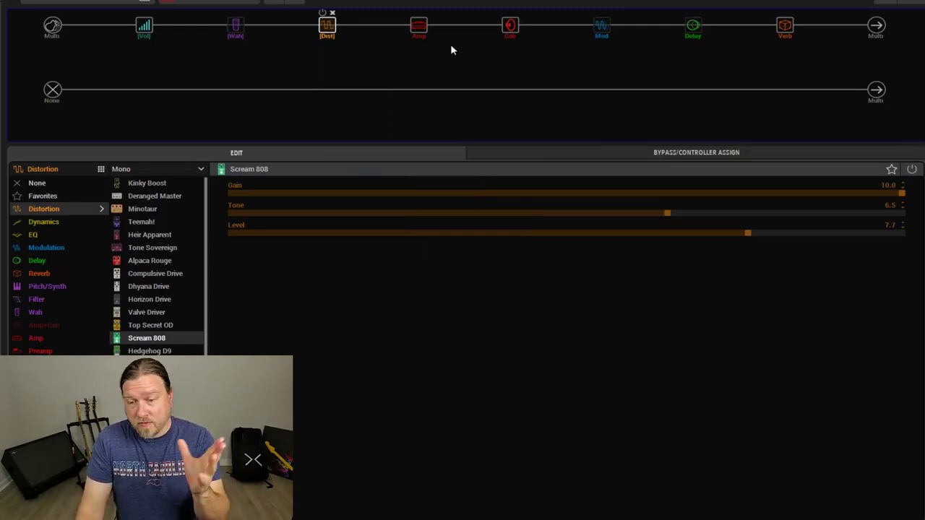
pyautogui.click(603, 29)
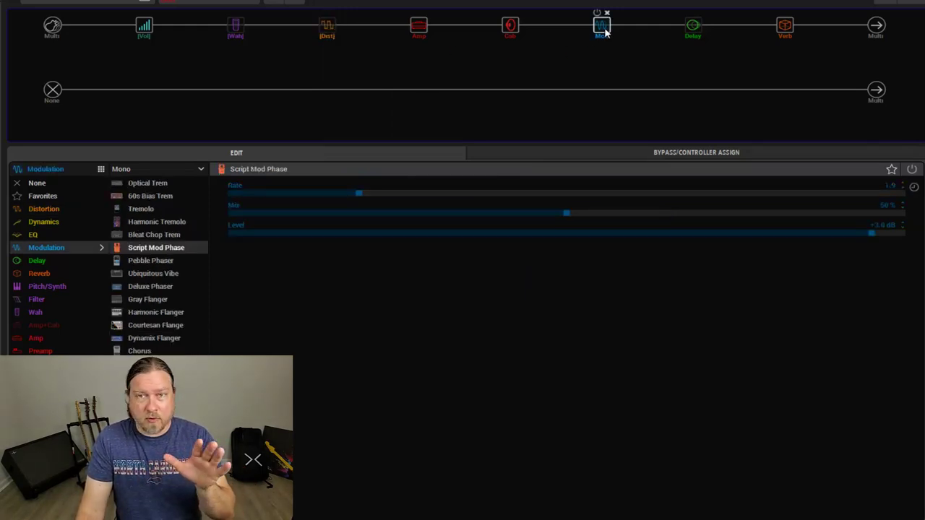
pyautogui.rightClick(606, 28)
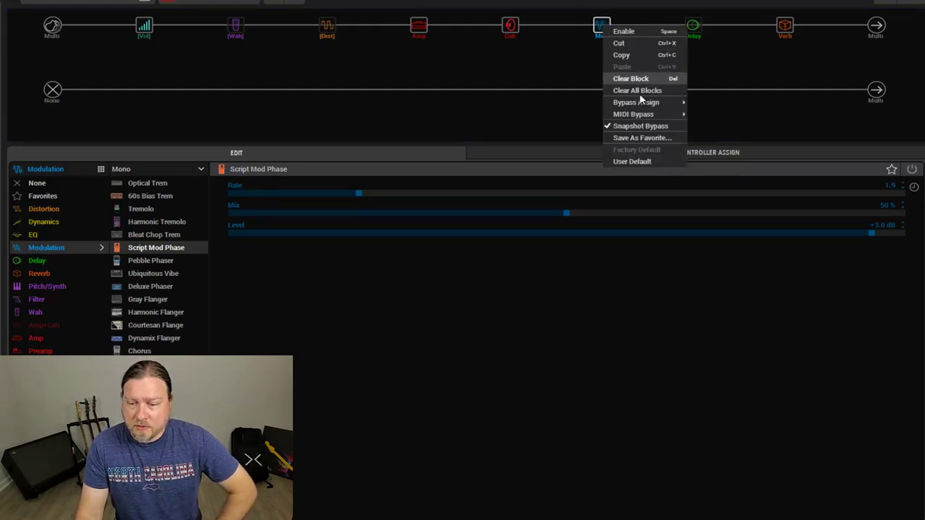
pyautogui.moveTo(643, 103)
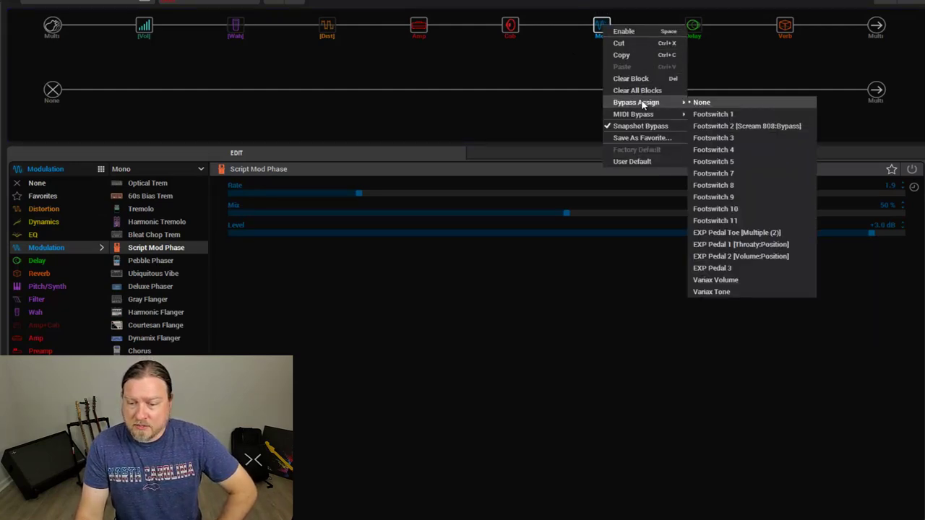
pyautogui.click(727, 140)
# Step: Assign the Elephant Man delay bypass to Footswitch 4 and the reverb bypass to Footswitch 5
pyautogui.rightClick(692, 28)
pyautogui.moveTo(737, 99)
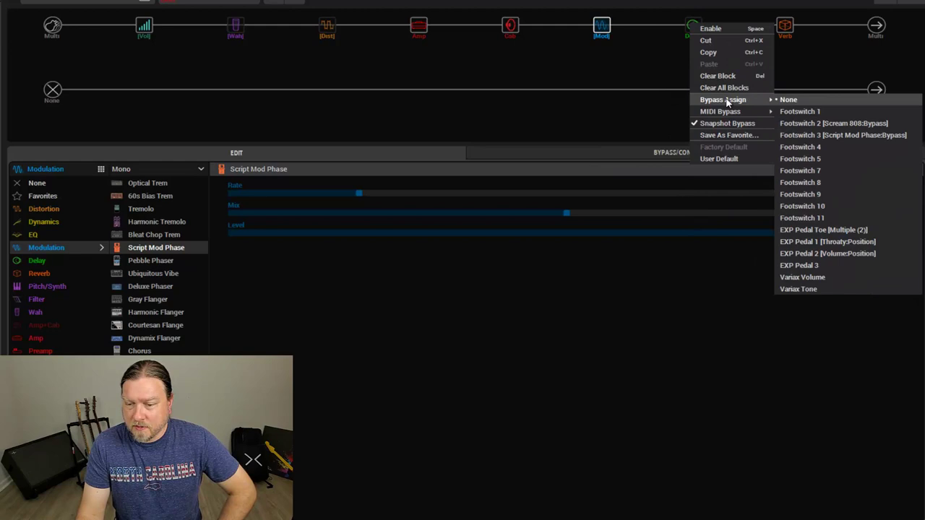
pyautogui.click(817, 147)
pyautogui.rightClick(786, 27)
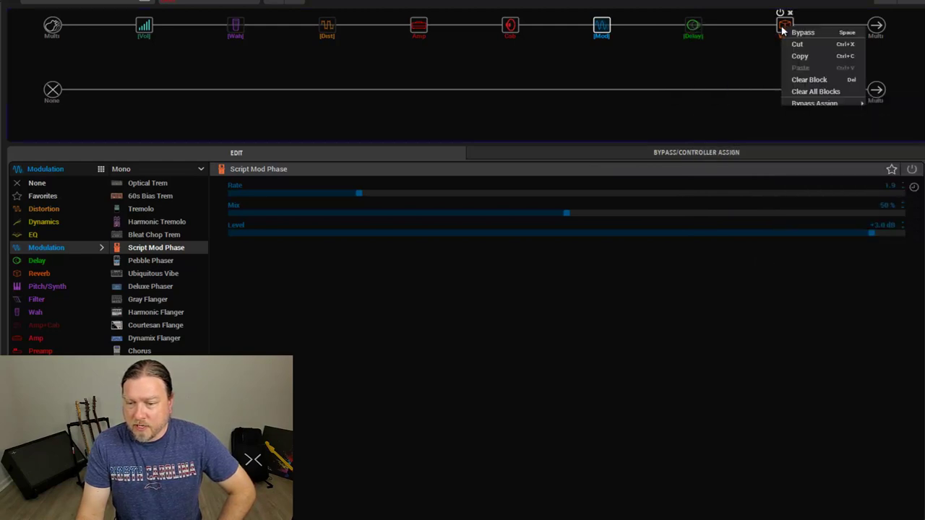
pyautogui.moveTo(812, 106)
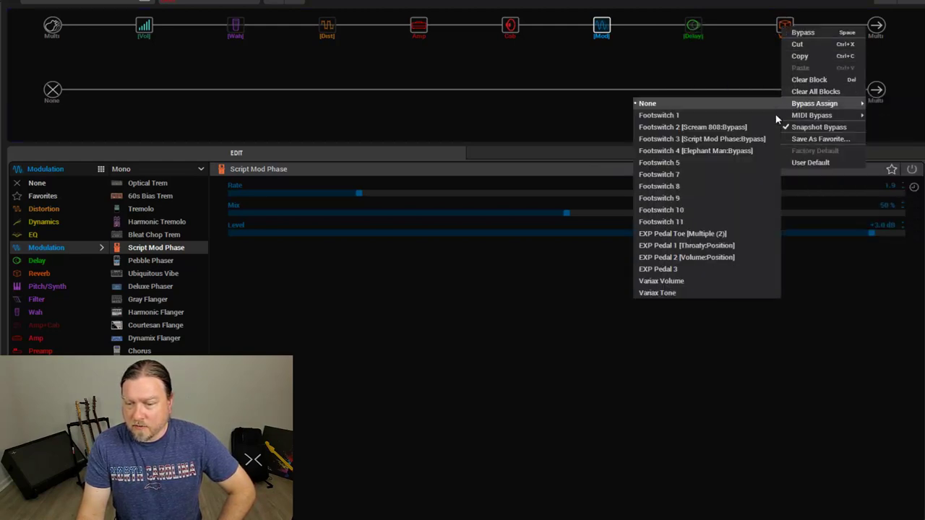
pyautogui.click(703, 161)
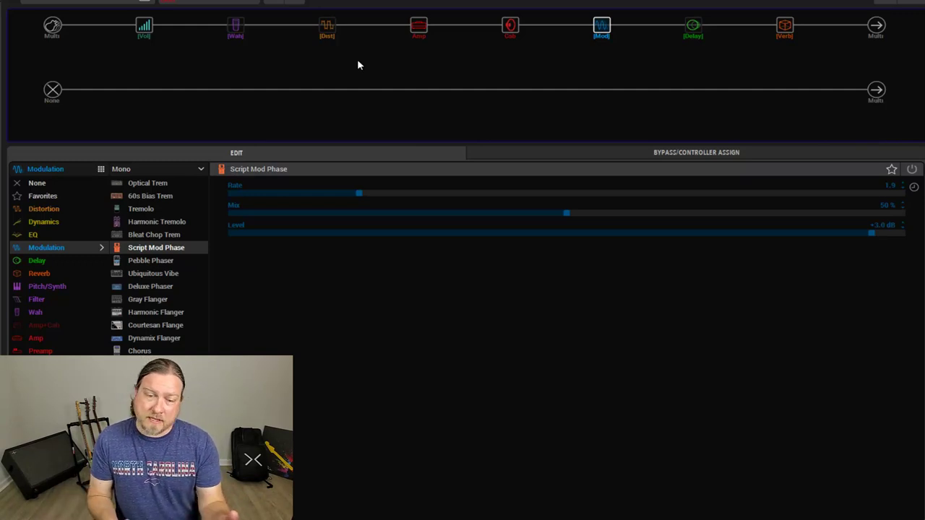
# Step: View the Scream 808's Footswitch 2 bypass assignment and check its LED colours, keeping Auto Color
pyautogui.click(328, 32)
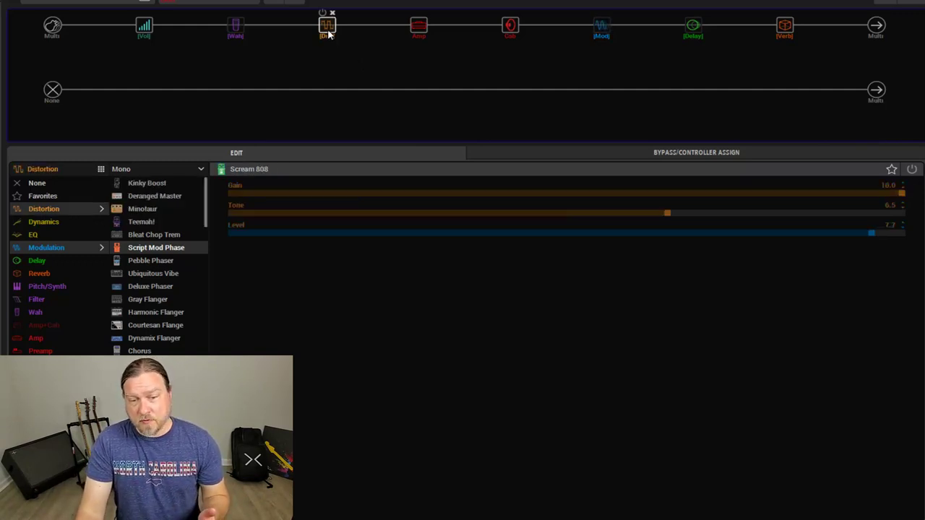
pyautogui.click(693, 155)
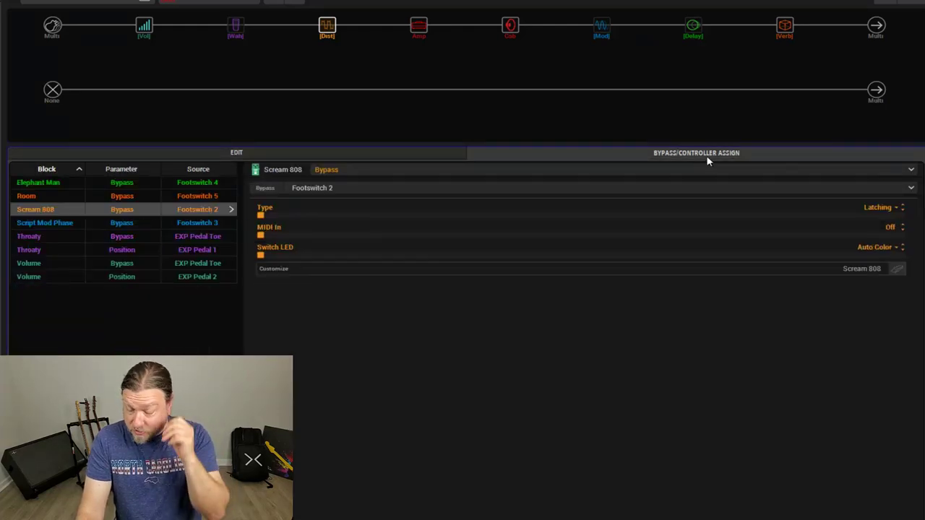
pyautogui.click(891, 249)
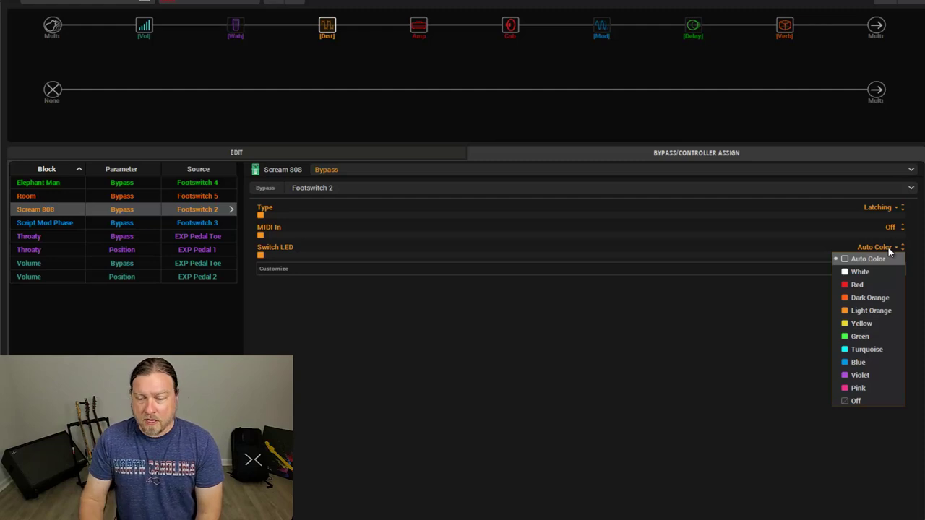
pyautogui.click(749, 327)
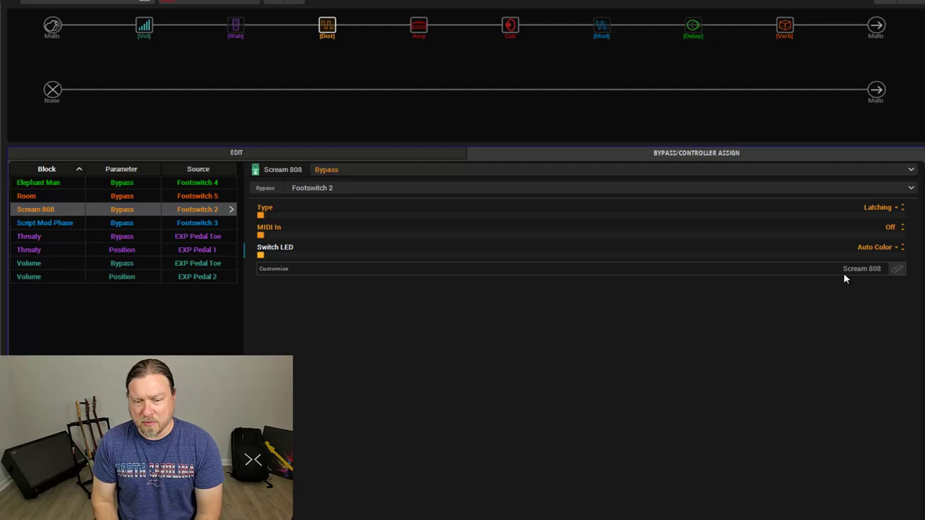
# Step: Return to the Scream 808 parameters: Gain 10.0, Tone 6.5, Level 7.7
pyautogui.click(301, 153)
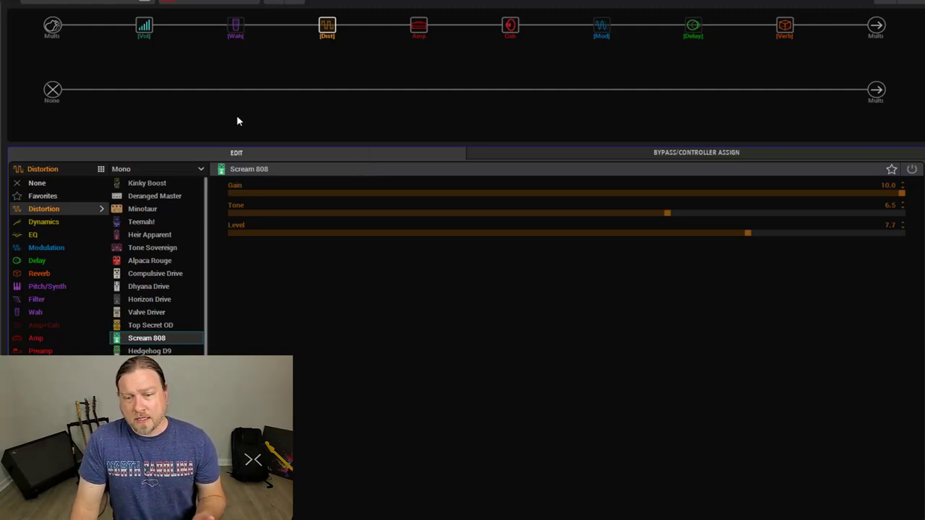
pyautogui.moveTo(326, 29)
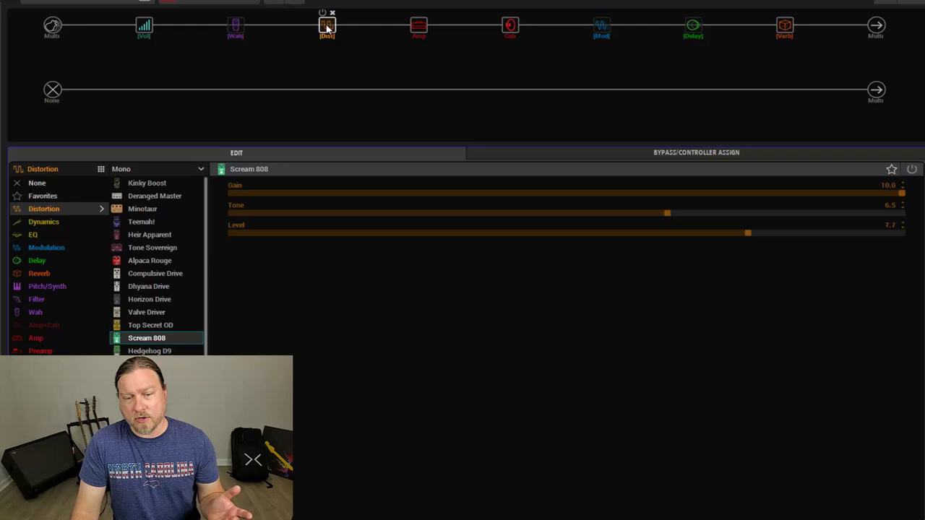
# Step: Reassign the Elephant Man delay's bypass to Footswitch 2, alongside the Scream 808
pyautogui.click(695, 29)
pyautogui.click(327, 27)
pyautogui.rightClick(334, 30)
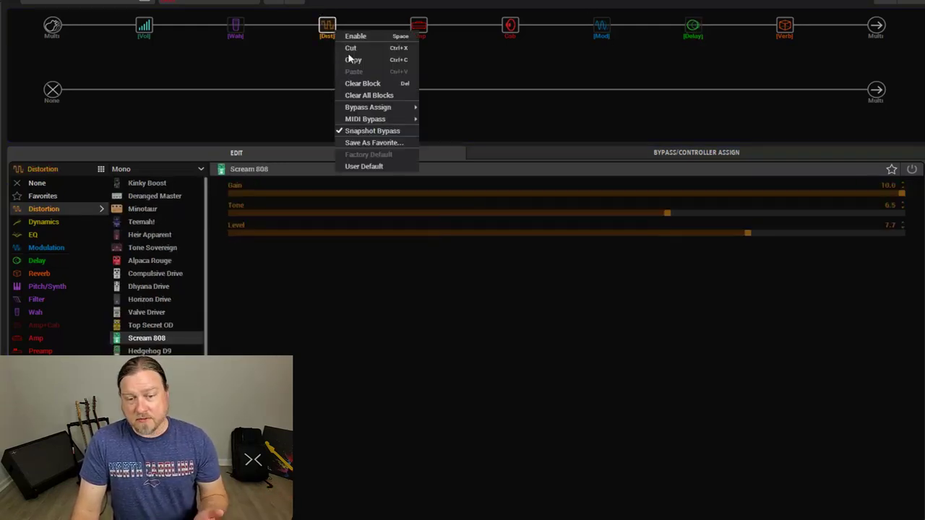
pyautogui.moveTo(386, 109)
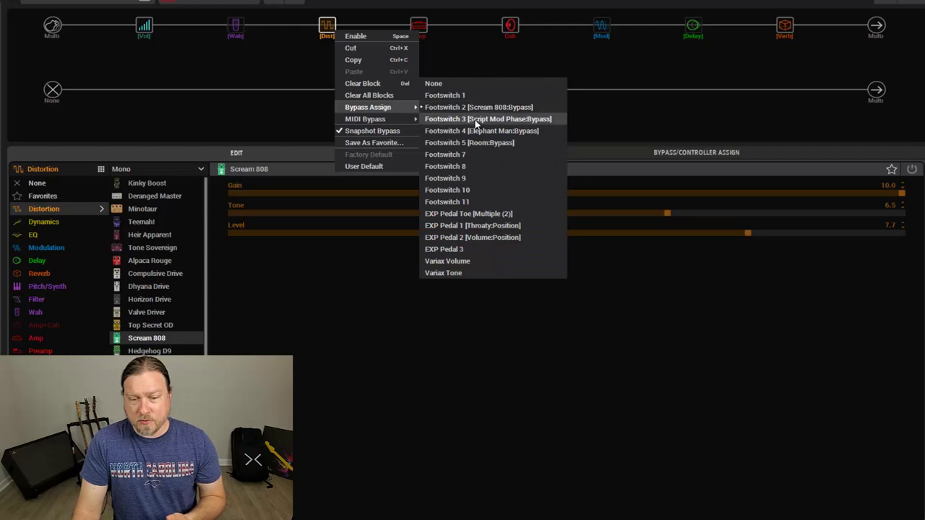
pyautogui.click(695, 32)
pyautogui.rightClick(693, 31)
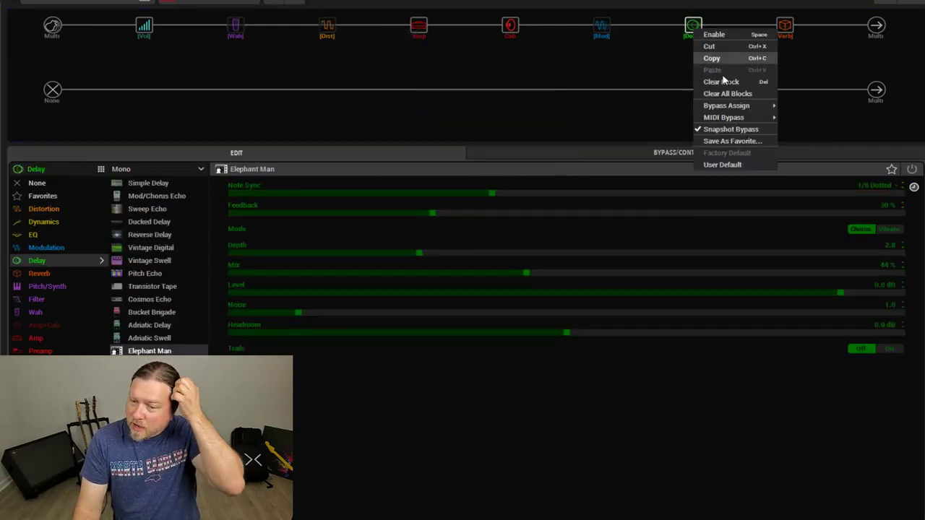
pyautogui.moveTo(737, 107)
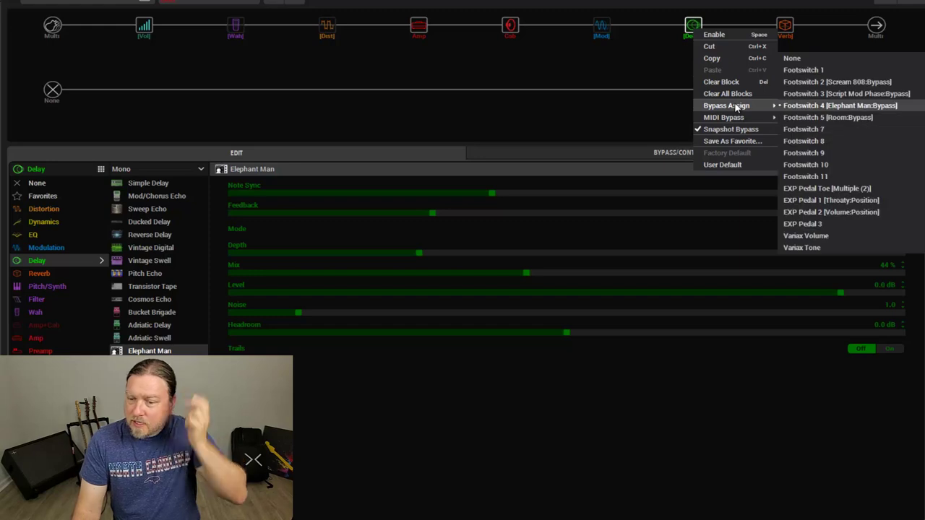
pyautogui.click(808, 84)
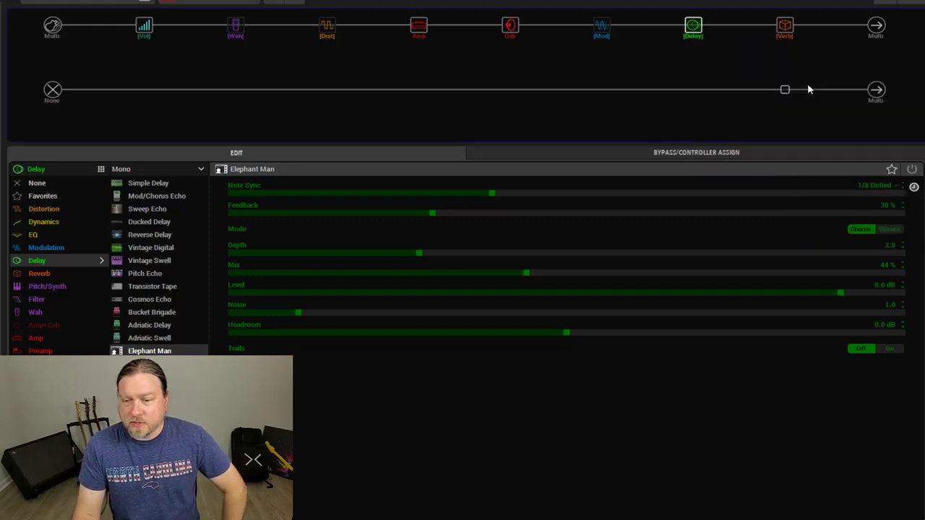
# Step: Relabel the Scream 808's Footswitch 2 as 'Lead' and open its Switch LED colour list
pyautogui.click(327, 27)
pyautogui.click(753, 151)
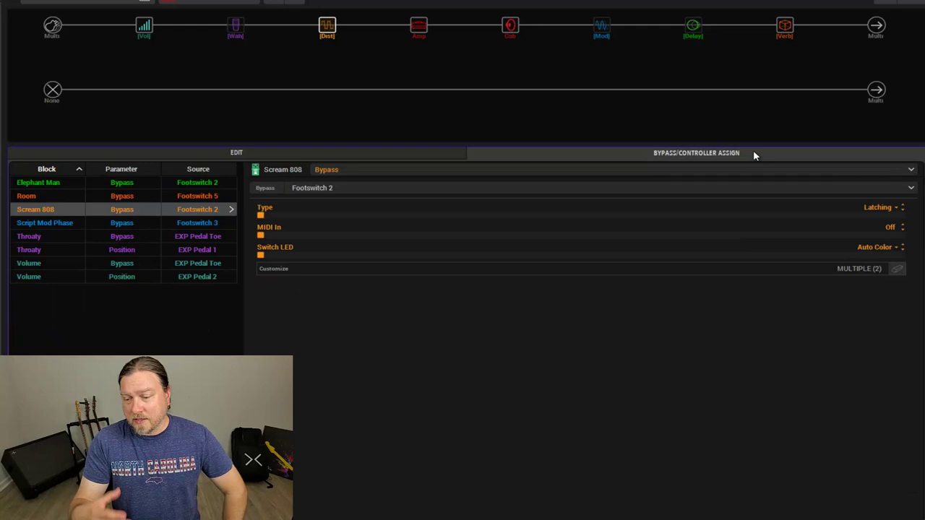
pyautogui.click(851, 268)
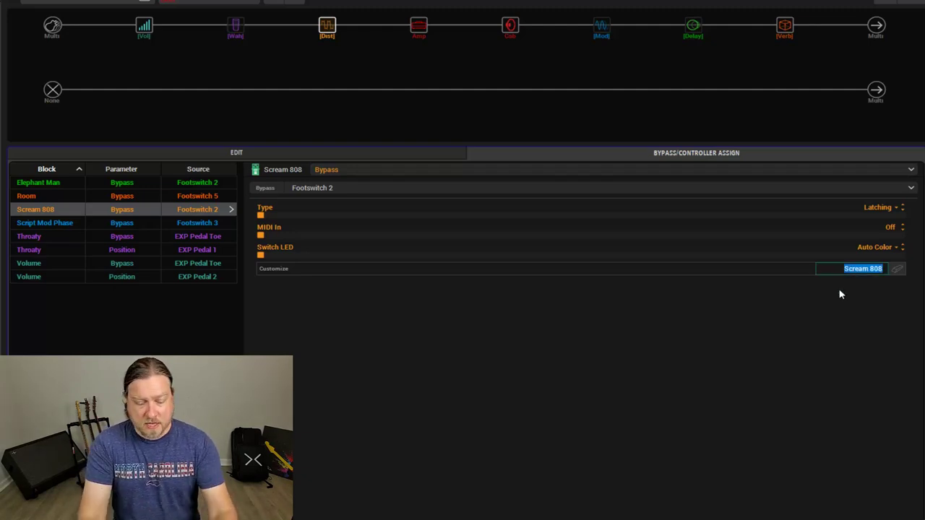
pyautogui.write('Lead')
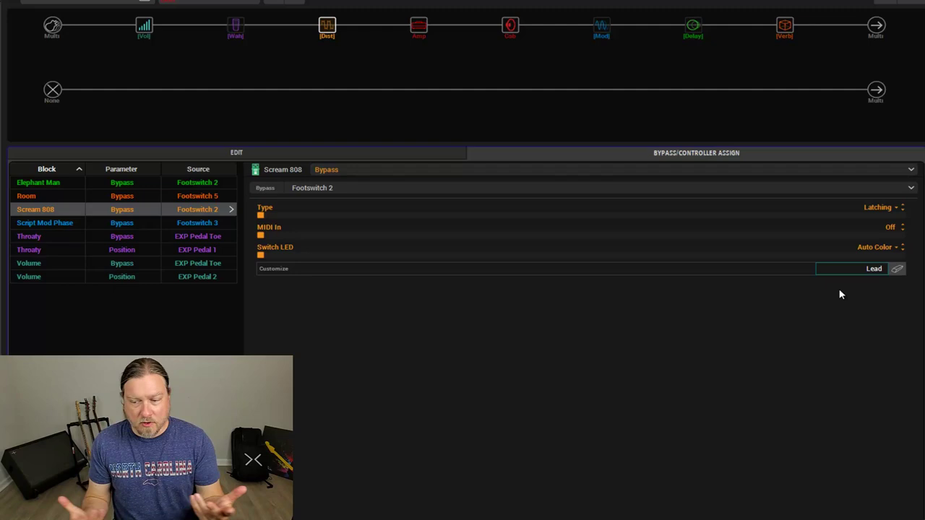
pyautogui.click(876, 247)
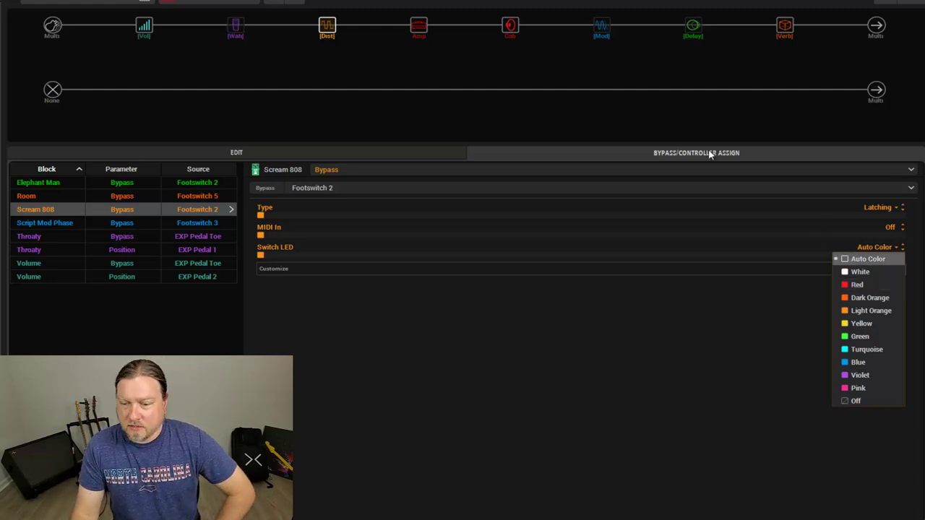
# Step: Set the Lead footswitch's Switch LED colour to Red
pyautogui.click(864, 285)
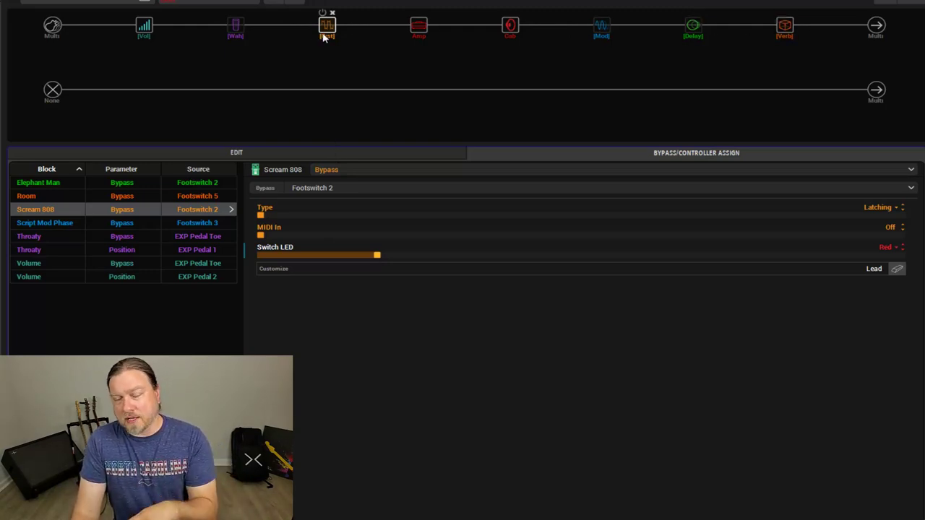
# Step: Assign the US Princess amp's Drive to Footswitch 4 and view the assignment list
pyautogui.click(416, 27)
pyautogui.click(273, 151)
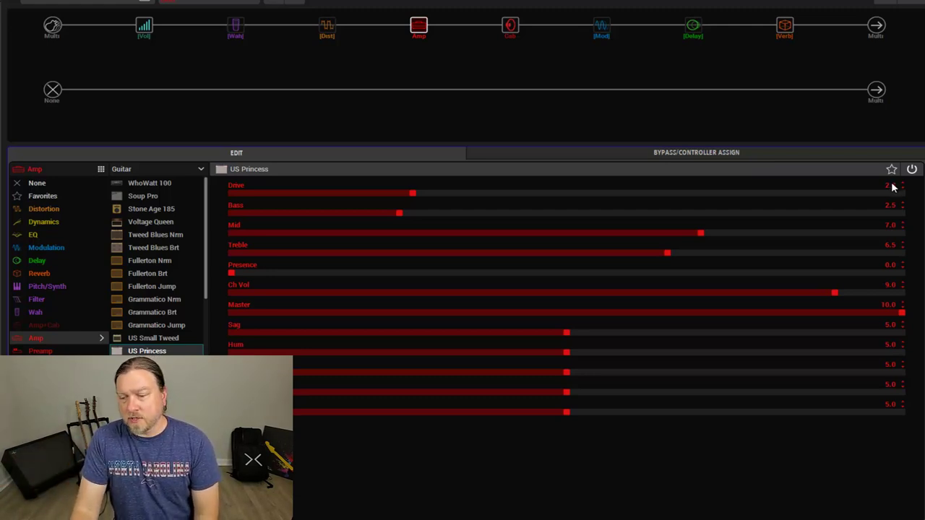
pyautogui.rightClick(891, 189)
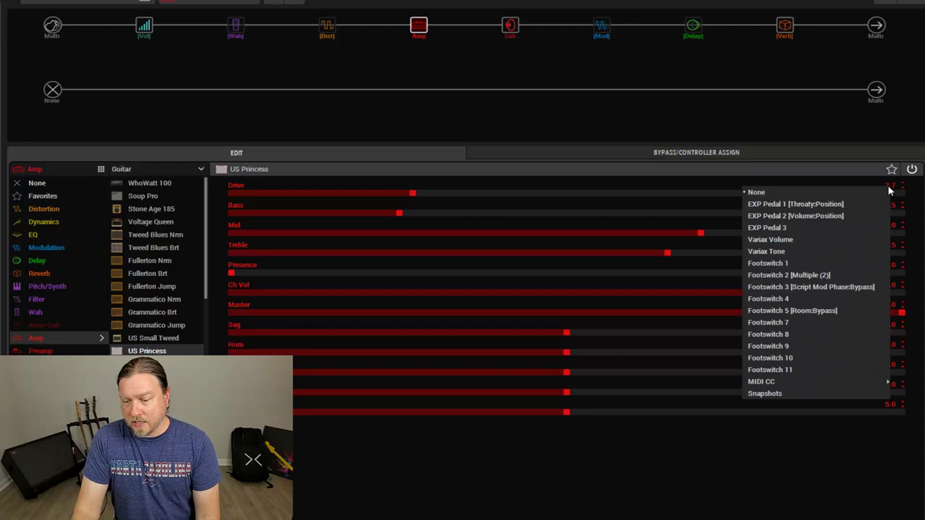
pyautogui.click(794, 303)
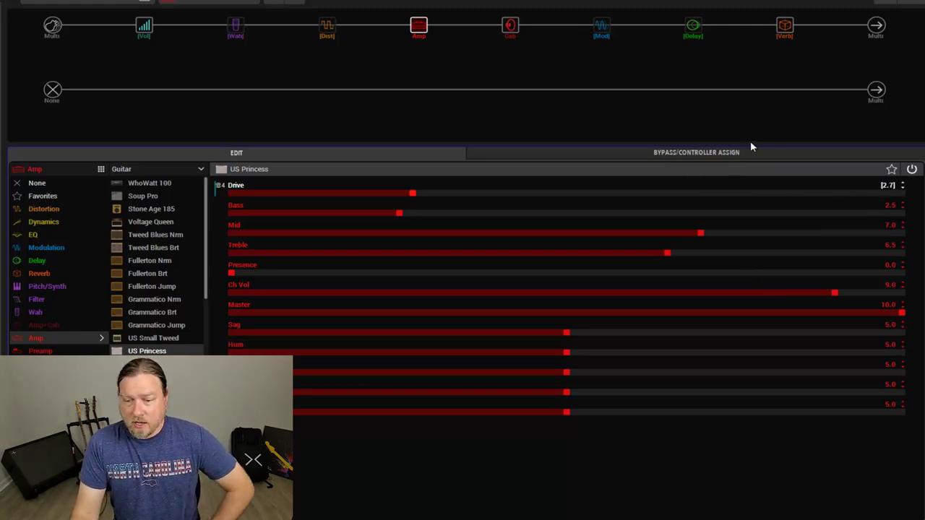
pyautogui.click(690, 153)
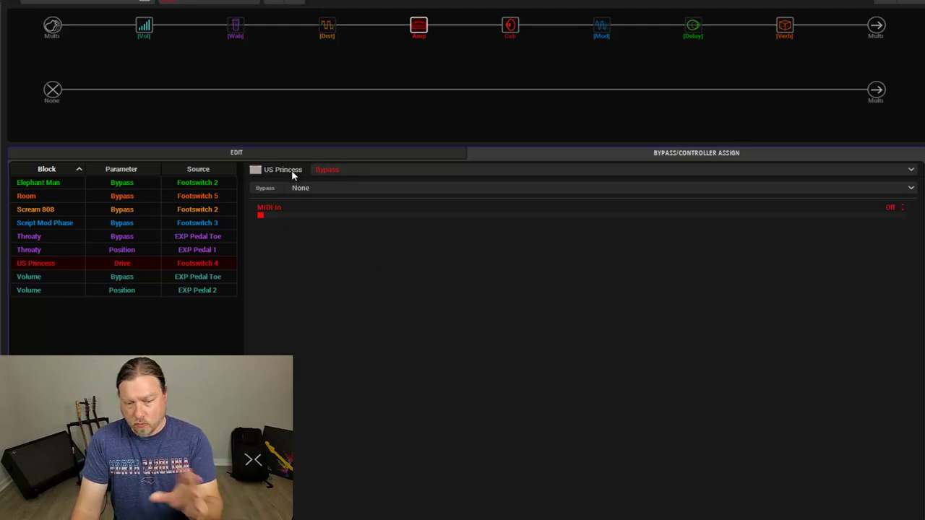
# Step: Set the amp's Footswitch 4 Drive range to 3.0 minimum and 9.0 maximum
pyautogui.click(398, 172)
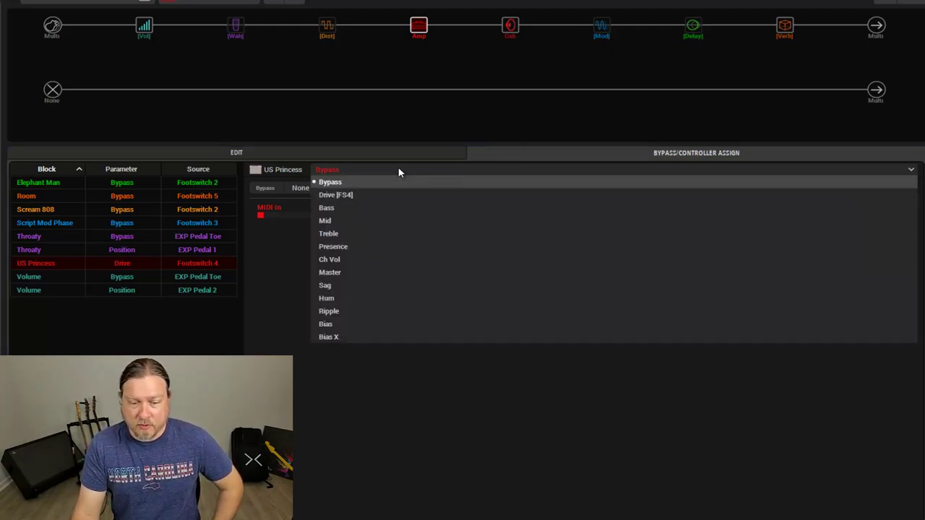
pyautogui.click(358, 196)
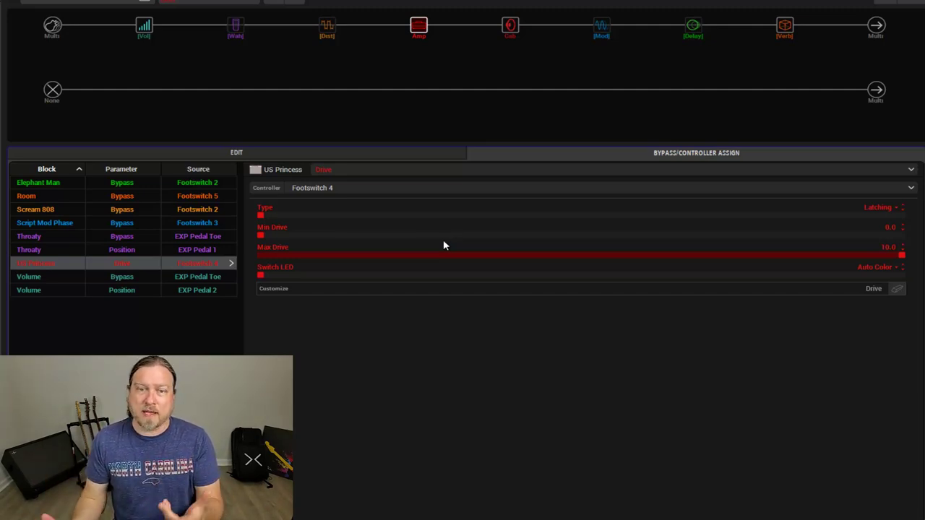
pyautogui.moveTo(404, 235); pyautogui.dragTo(461, 235)
pyautogui.moveTo(846, 254); pyautogui.dragTo(838, 257)
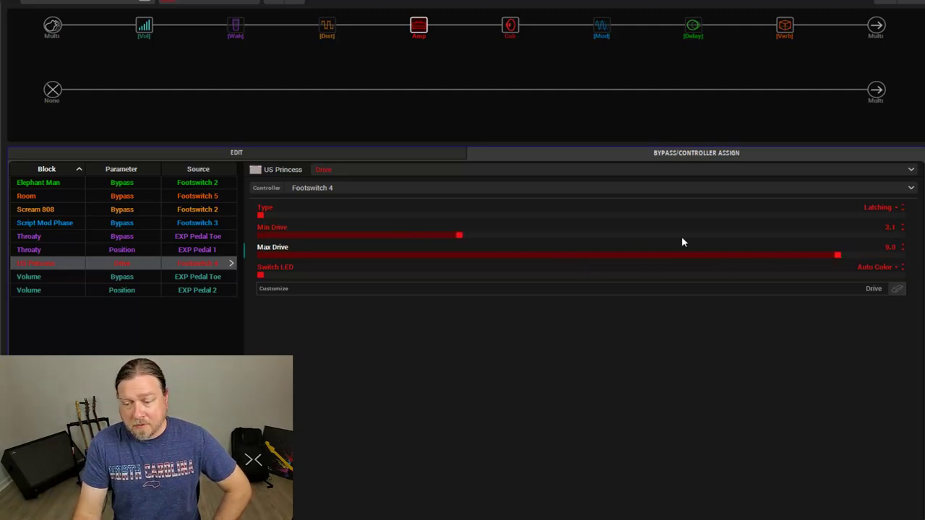
pyautogui.click(902, 226)
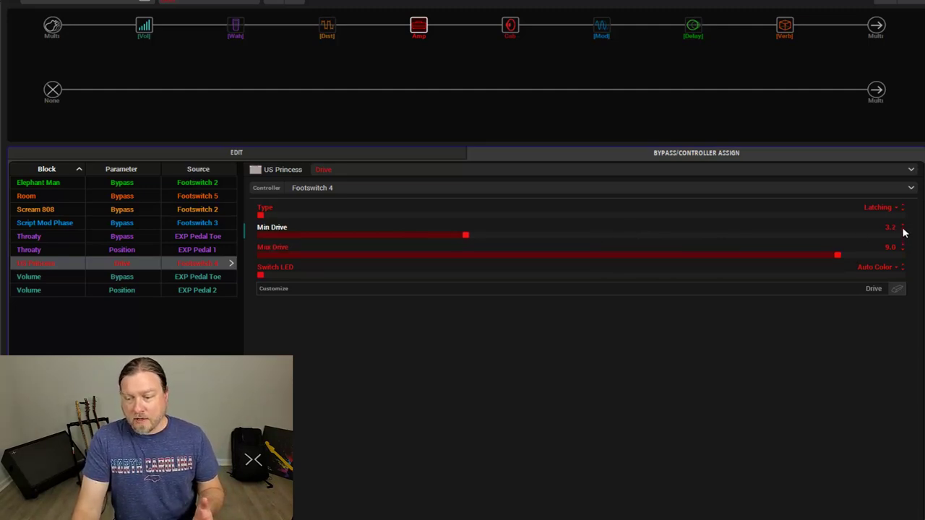
pyautogui.doubleClick(902, 230)
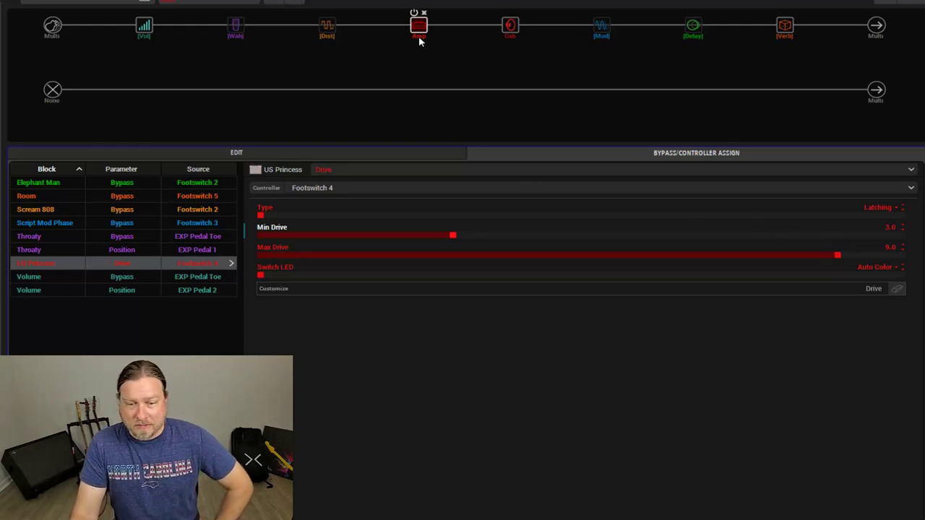
pyautogui.click(376, 150)
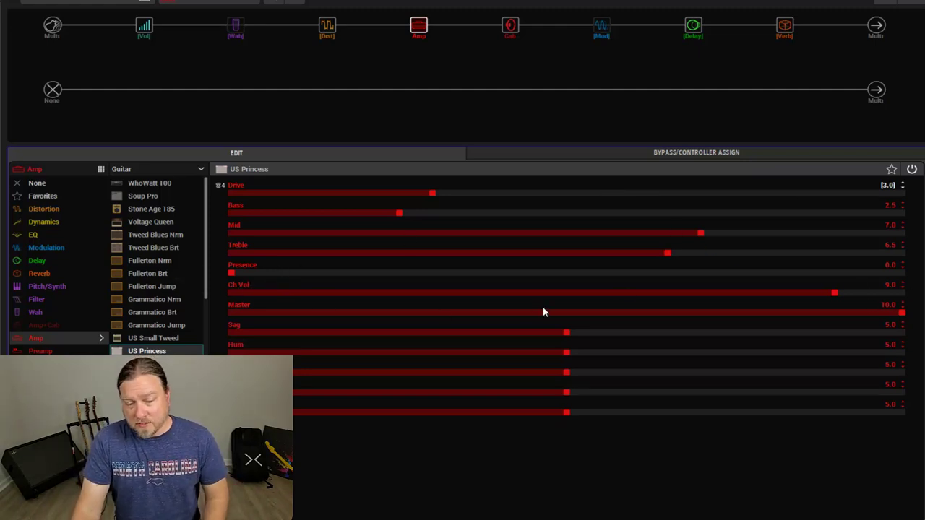
# Step: Assign the amp's Ch Vol to Footswitch 4, switching from 9.0 to 7.5
pyautogui.rightClick(888, 287)
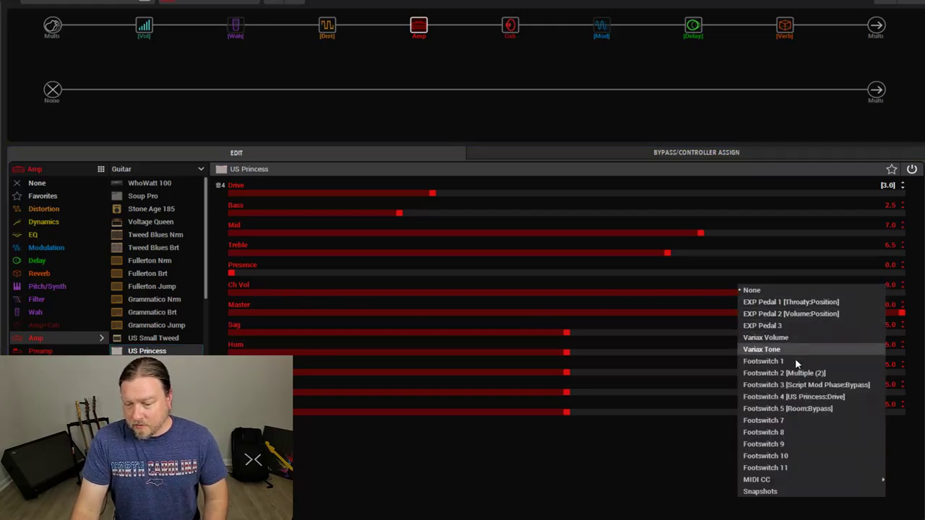
pyautogui.click(793, 399)
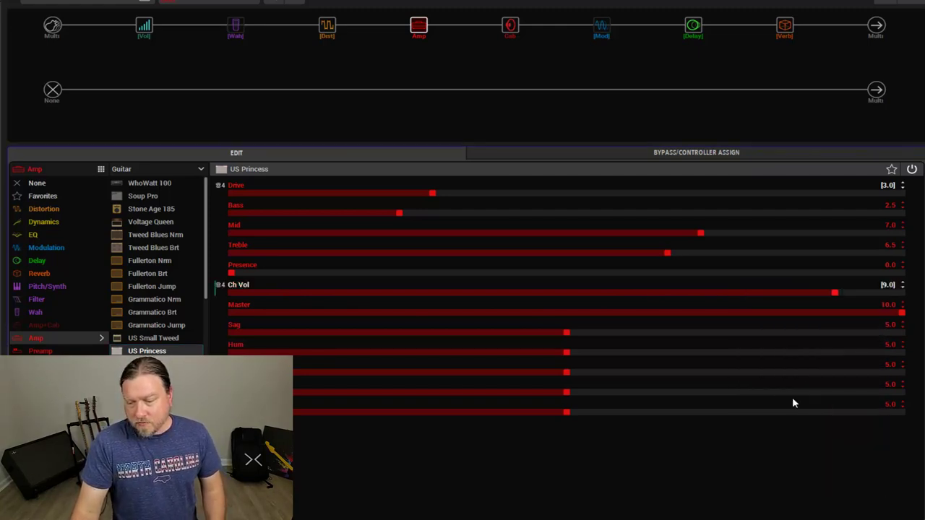
pyautogui.click(633, 154)
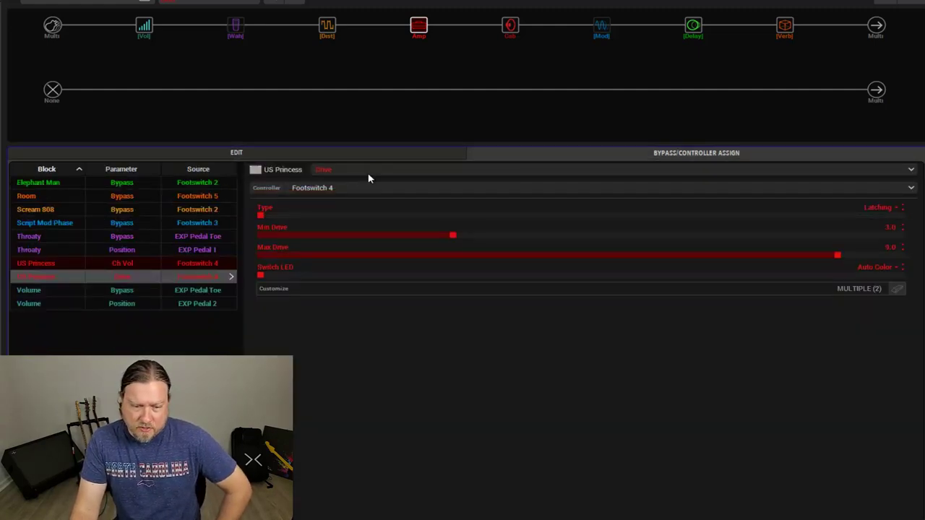
pyautogui.click(368, 172)
pyautogui.click(363, 262)
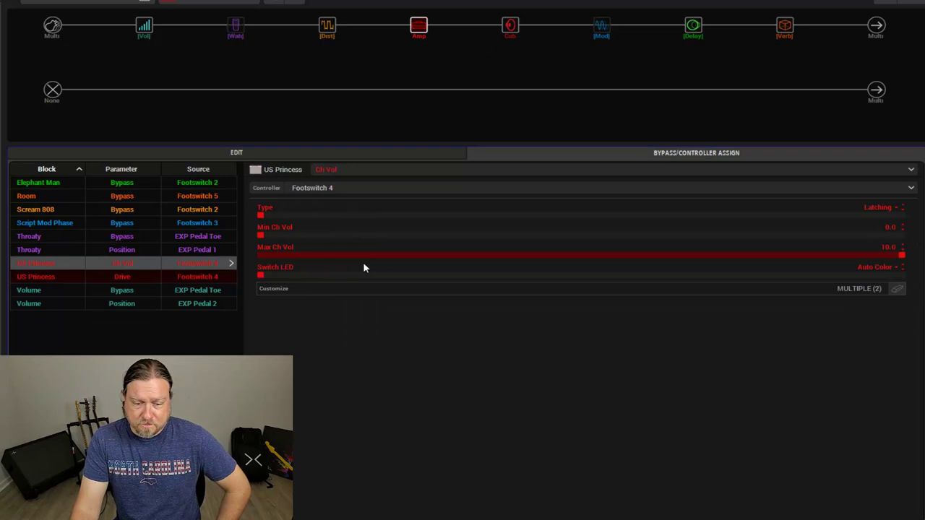
pyautogui.click(850, 236)
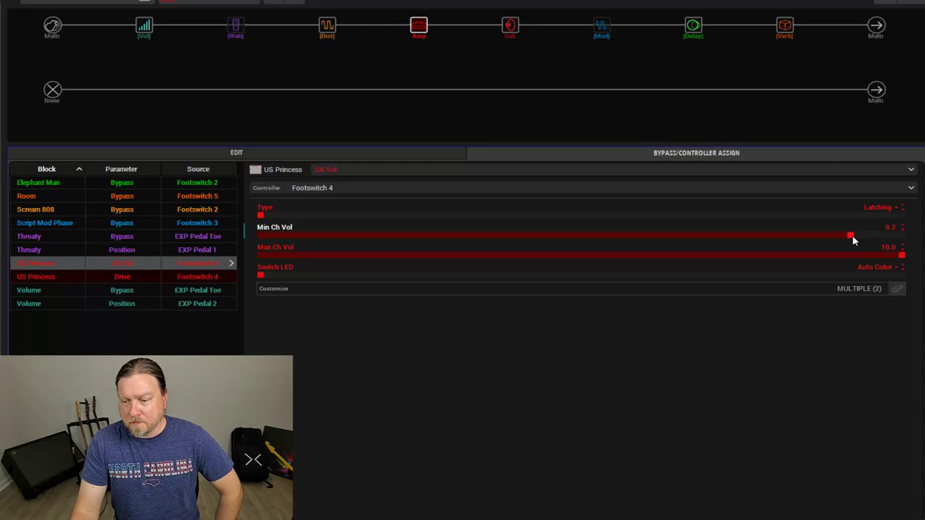
pyautogui.moveTo(849, 241); pyautogui.dragTo(837, 240)
pyautogui.moveTo(902, 254); pyautogui.dragTo(741, 260)
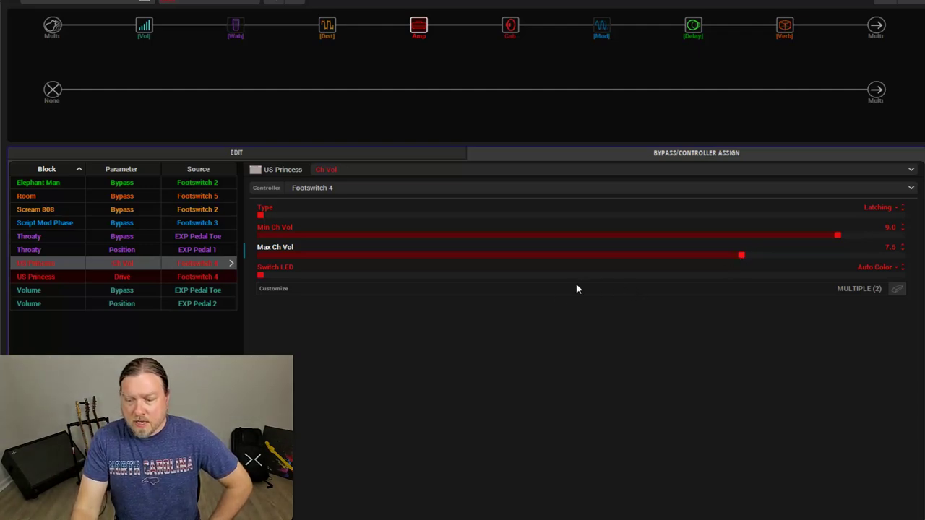
# Step: Label Footswitch 4 'Amp Drive' and set its LED to Red
pyautogui.doubleClick(850, 289)
pyautogui.write('Am')
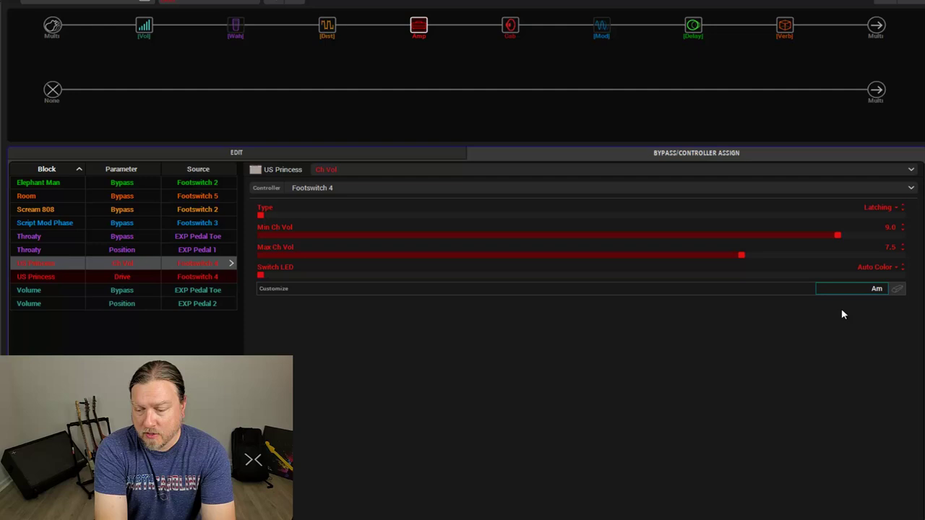
pyautogui.write('p Drive')
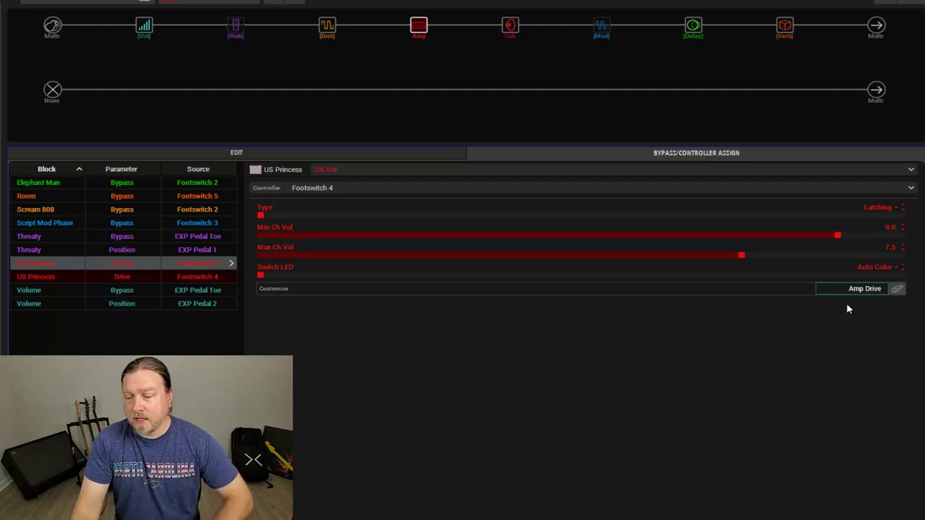
pyautogui.click(875, 267)
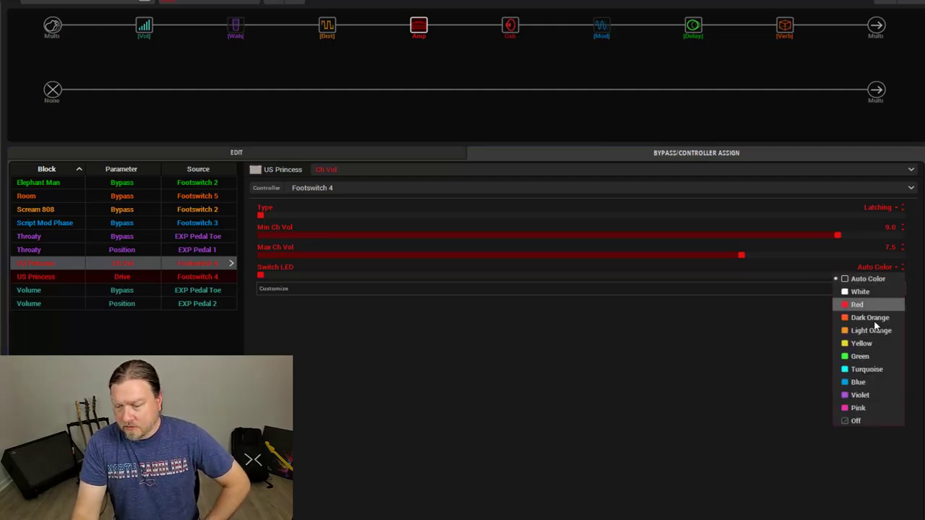
pyautogui.click(857, 304)
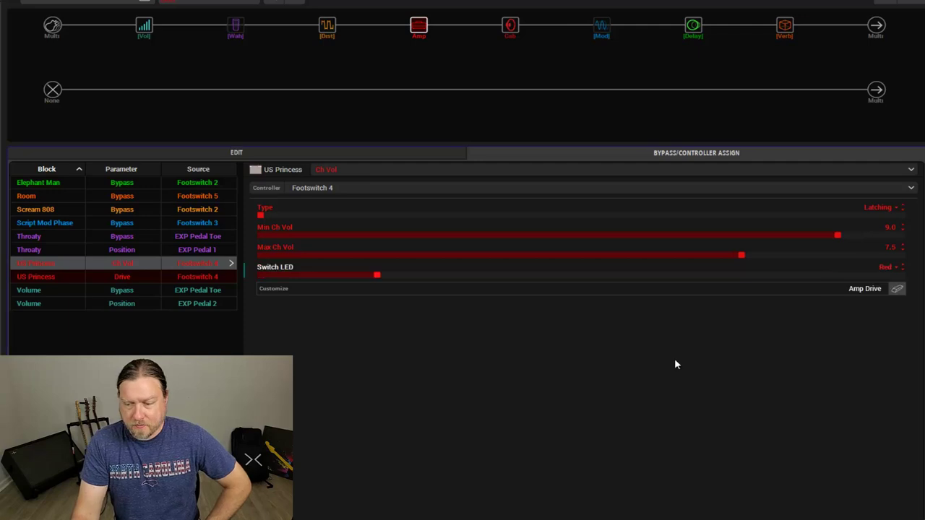
# Step: Return to the US Princess amp parameters, now showing Drive 9.0 and Ch Vol 7.5
pyautogui.click(324, 149)
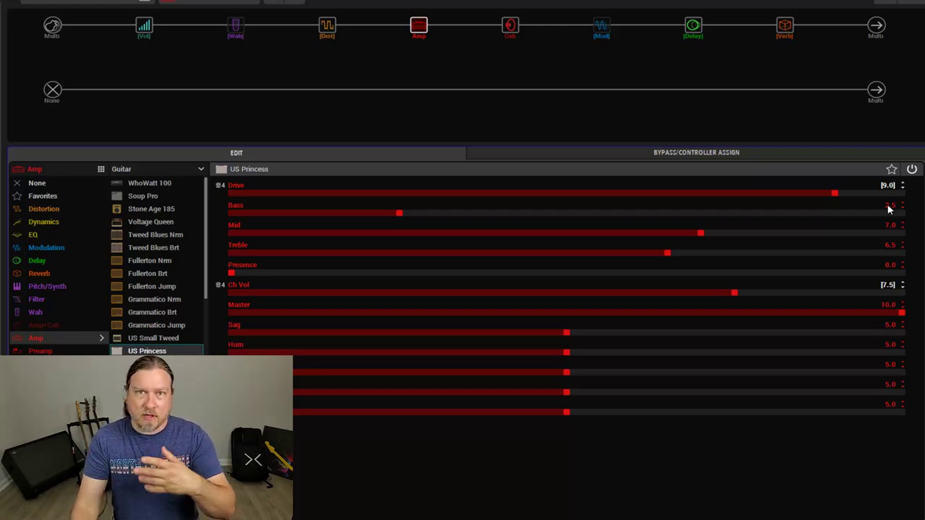
# Step: Assign the US Princess amp's Bass to Footswitch 4, switching between Min 6.0 and Max 2.0
pyautogui.rightClick(889, 208)
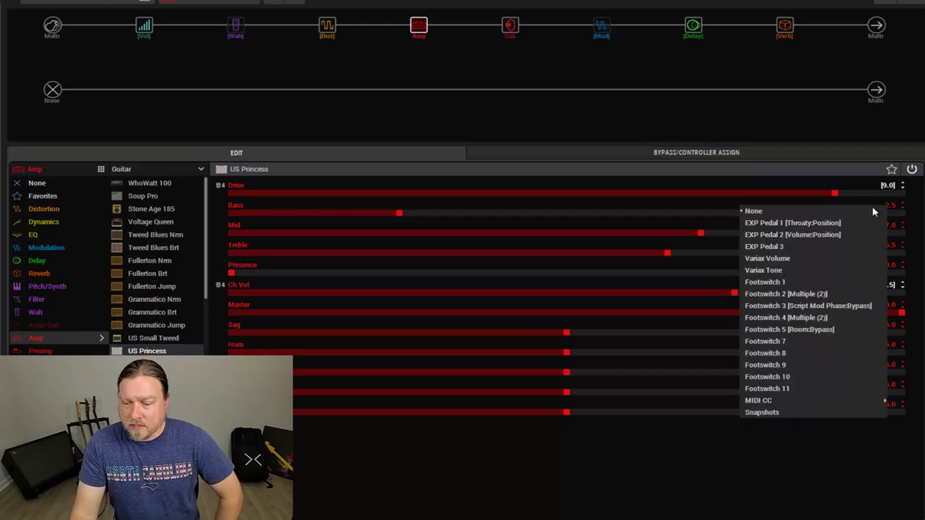
pyautogui.click(802, 318)
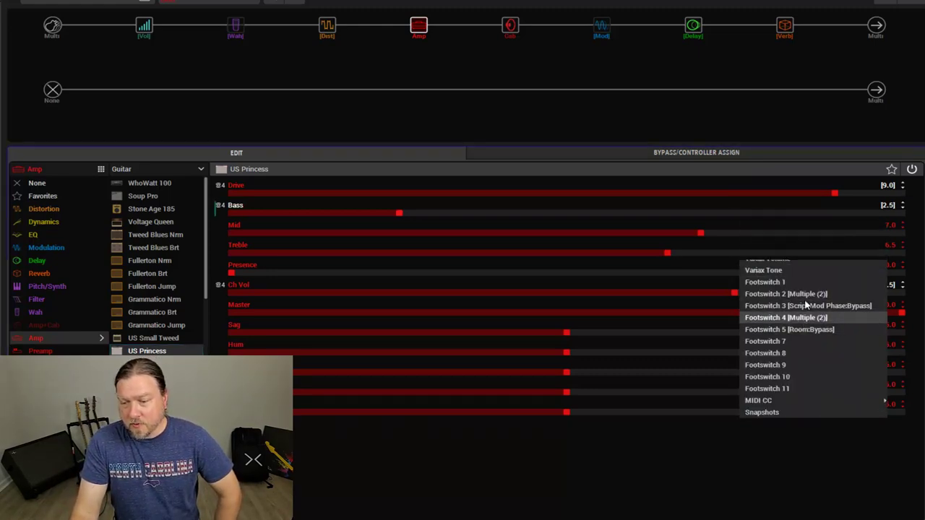
pyautogui.click(670, 153)
pyautogui.click(352, 174)
pyautogui.click(351, 208)
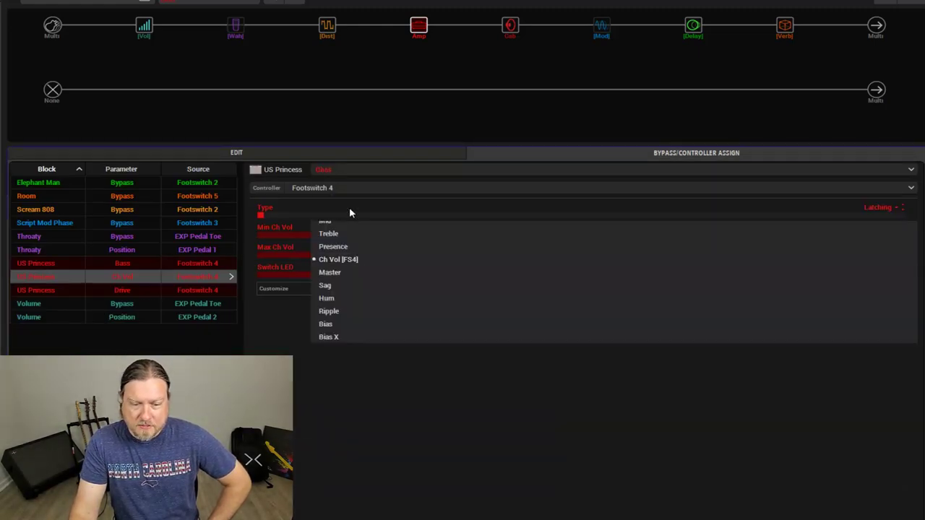
pyautogui.moveTo(526, 239); pyautogui.dragTo(646, 238)
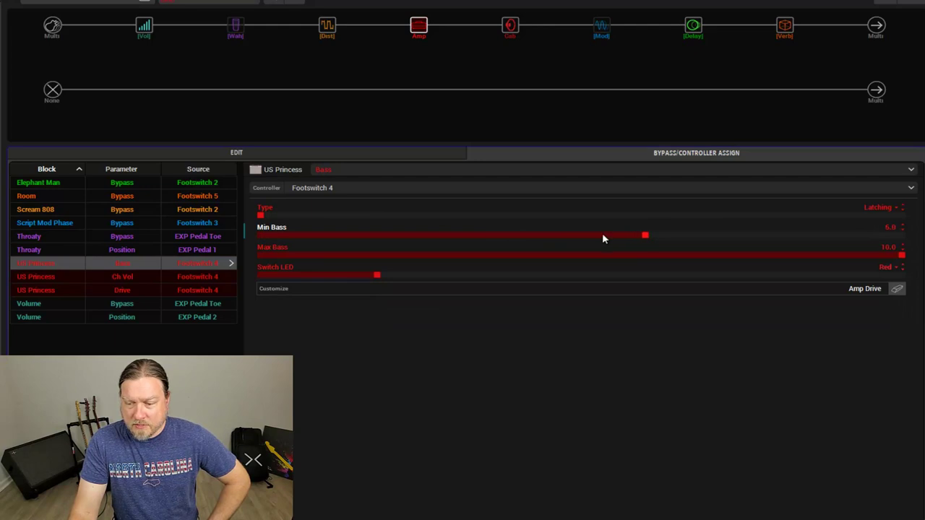
pyautogui.moveTo(486, 254); pyautogui.dragTo(389, 257)
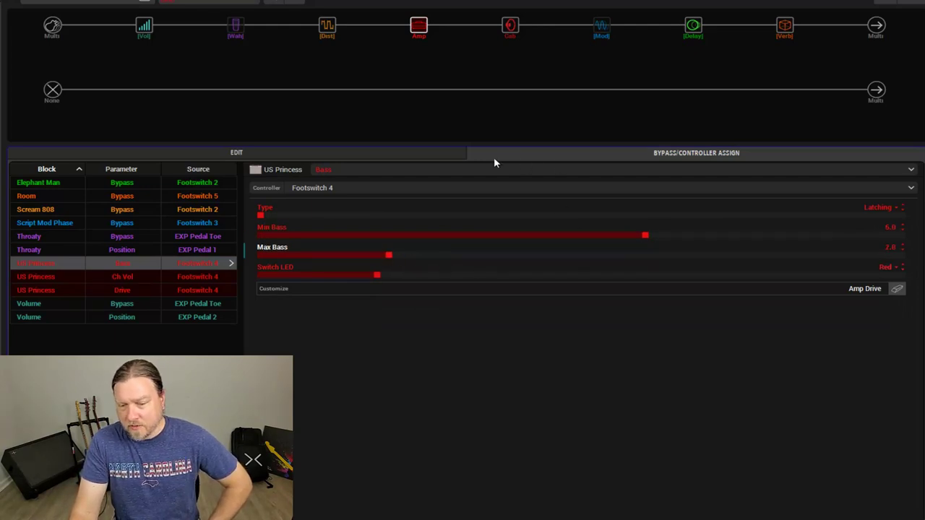
pyautogui.click(382, 150)
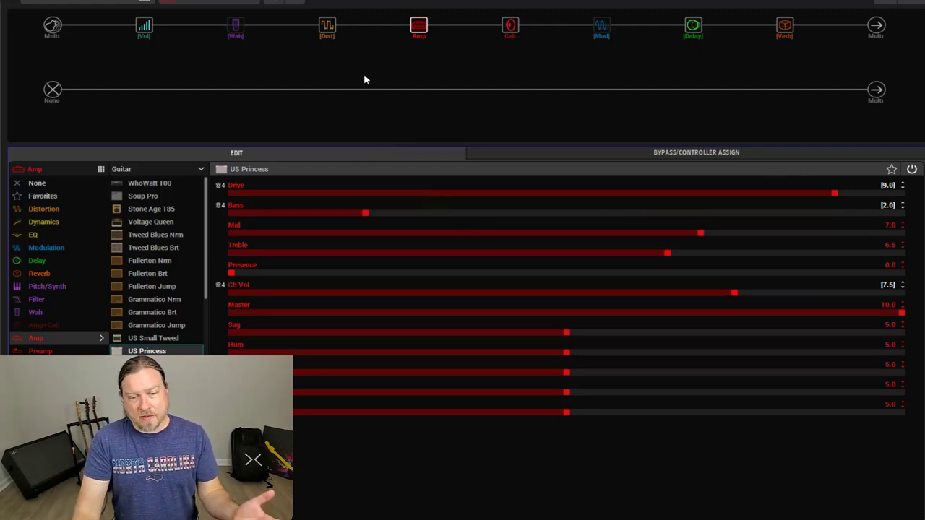
# Step: Show the Scream 808 distortion's parameters: Gain 10.0, Tone 6.5, Level 7.7
pyautogui.click(326, 29)
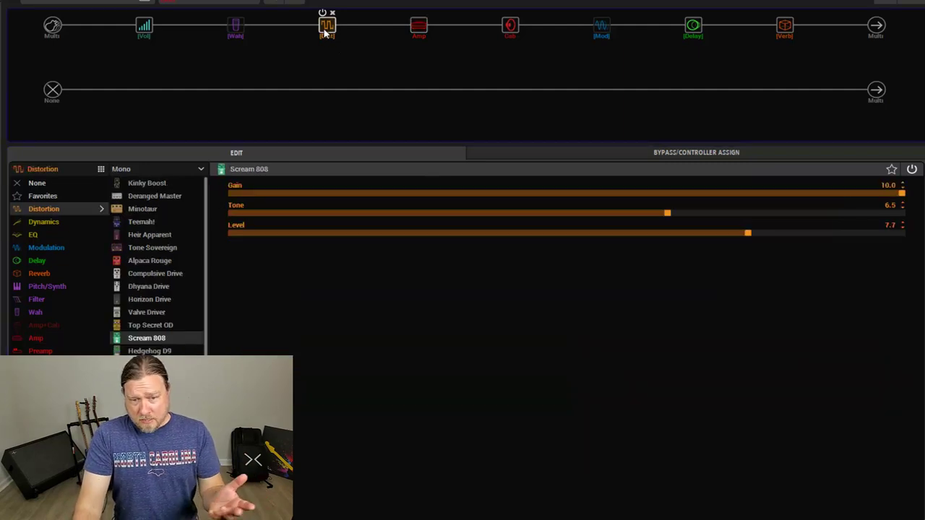
pyautogui.rightClick(889, 189)
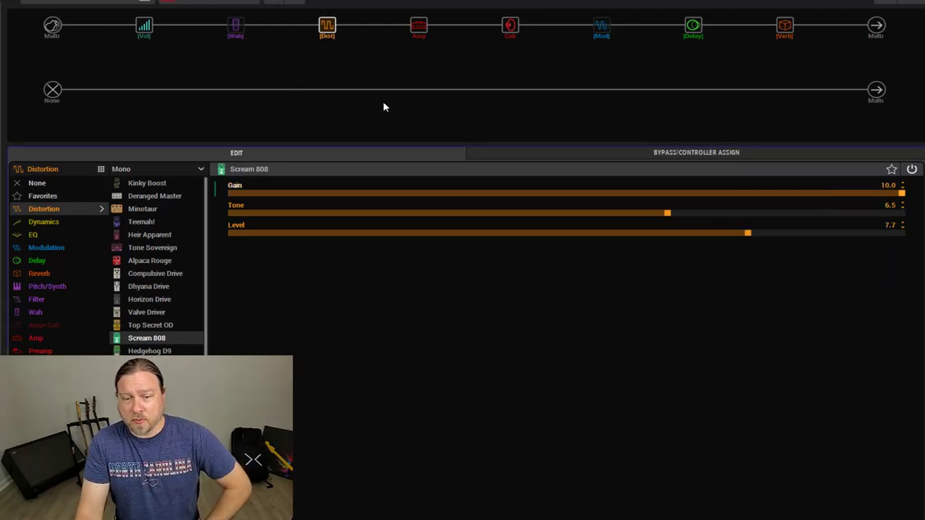
# Step: Assign the US Princess amp's Drive parameter to EXP Pedal 1
pyautogui.click(419, 26)
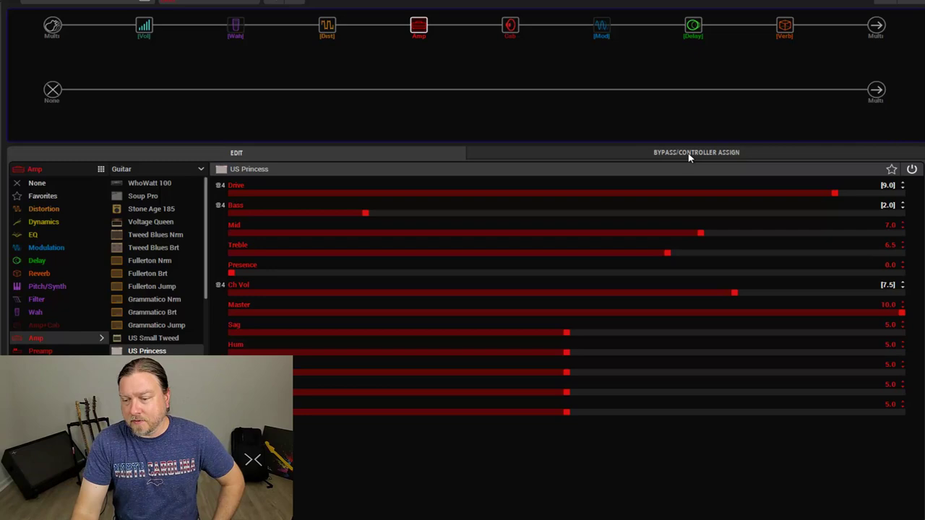
pyautogui.click(889, 187)
pyautogui.rightClick(889, 187)
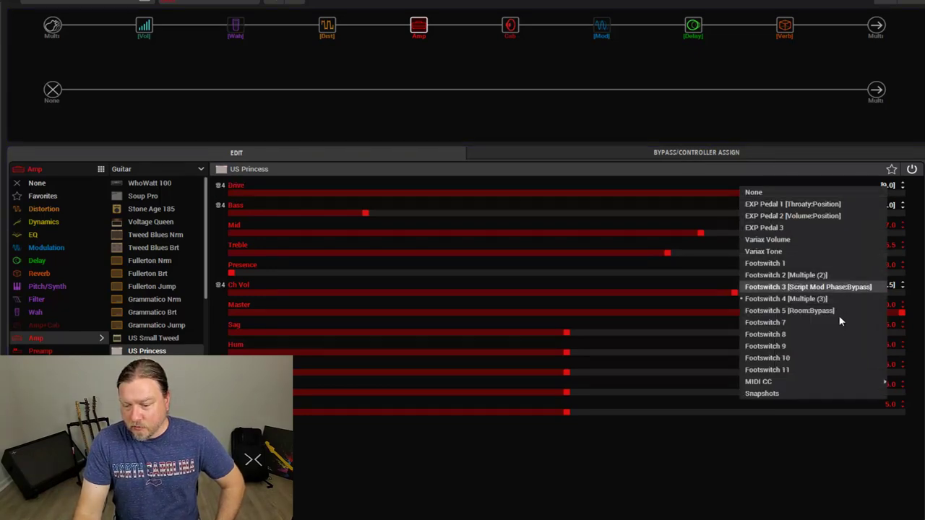
pyautogui.click(802, 207)
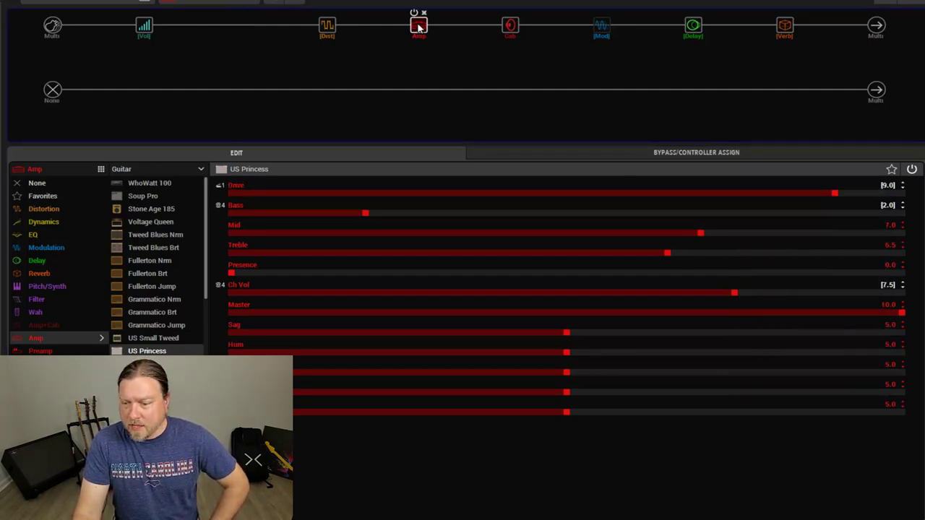
# Step: Set the Drive pedal range to sweep from Min 2.0 up to 10.0
pyautogui.click(728, 155)
pyautogui.click(417, 170)
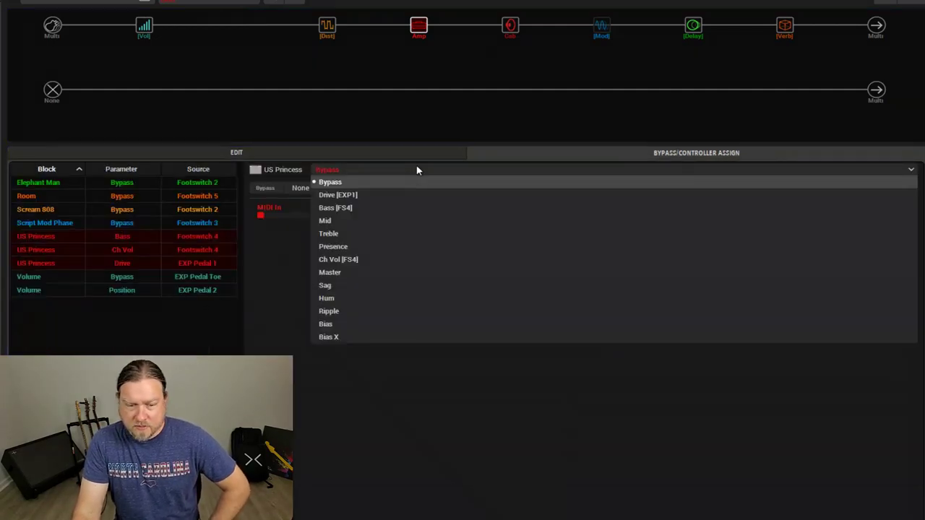
pyautogui.click(363, 196)
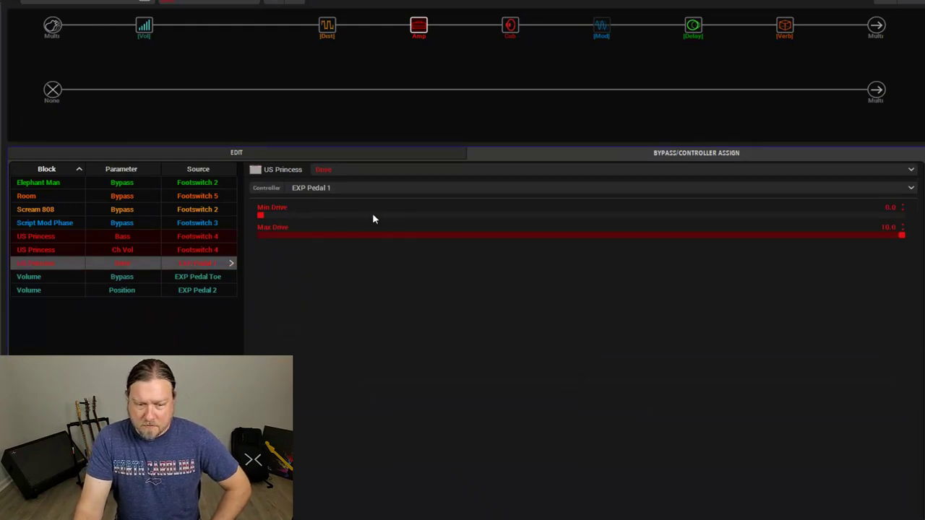
pyautogui.moveTo(309, 216); pyautogui.dragTo(348, 214)
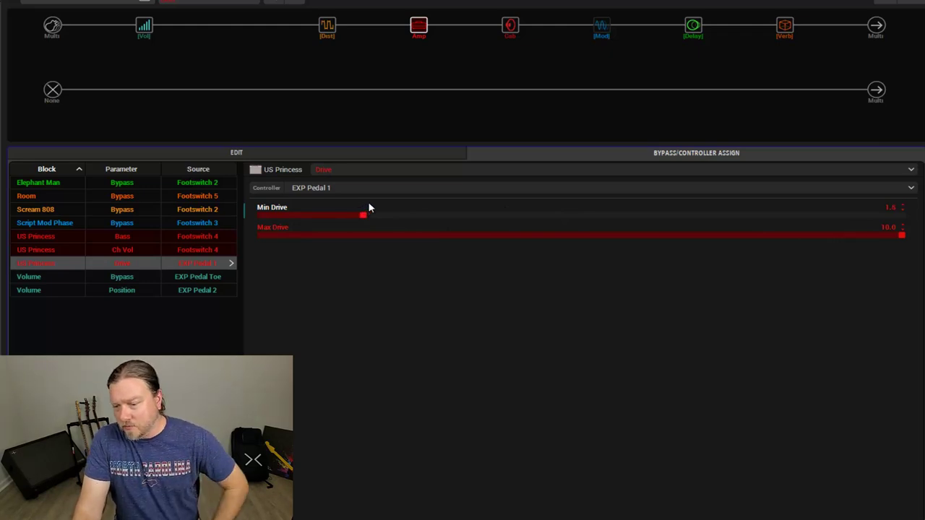
pyautogui.moveTo(379, 203); pyautogui.dragTo(387, 206)
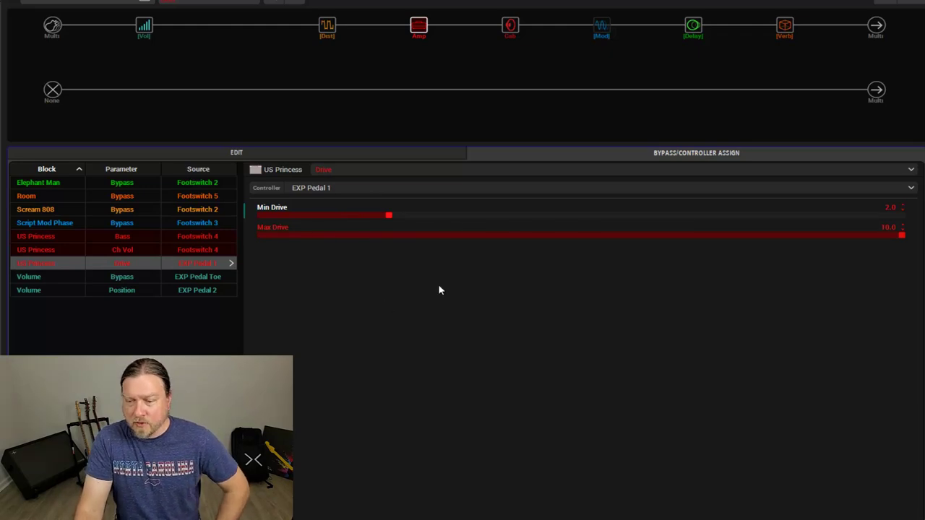
pyautogui.click(401, 152)
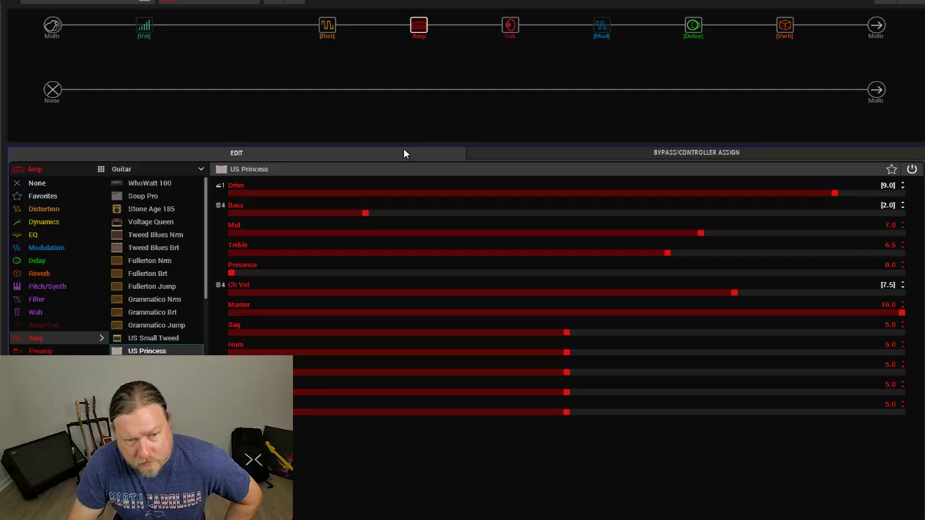
pyautogui.doubleClick(364, 189)
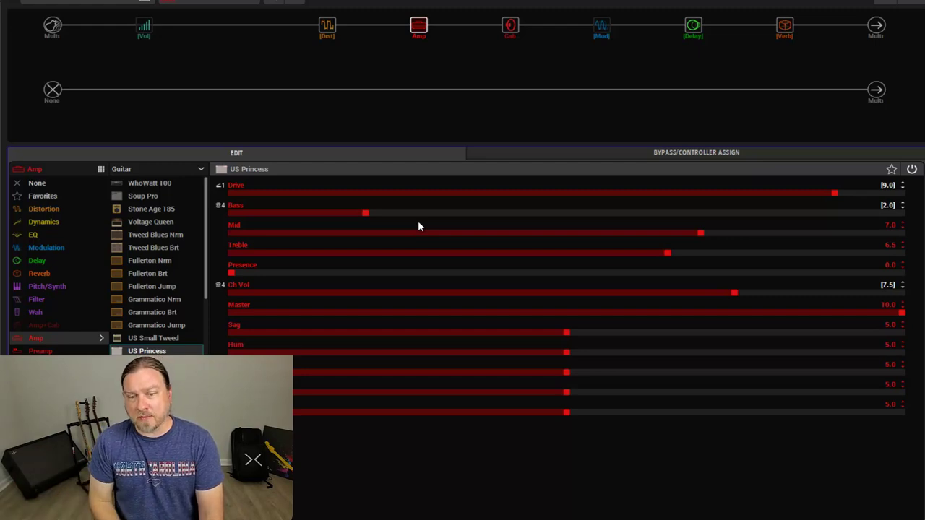
pyautogui.rightClick(887, 186)
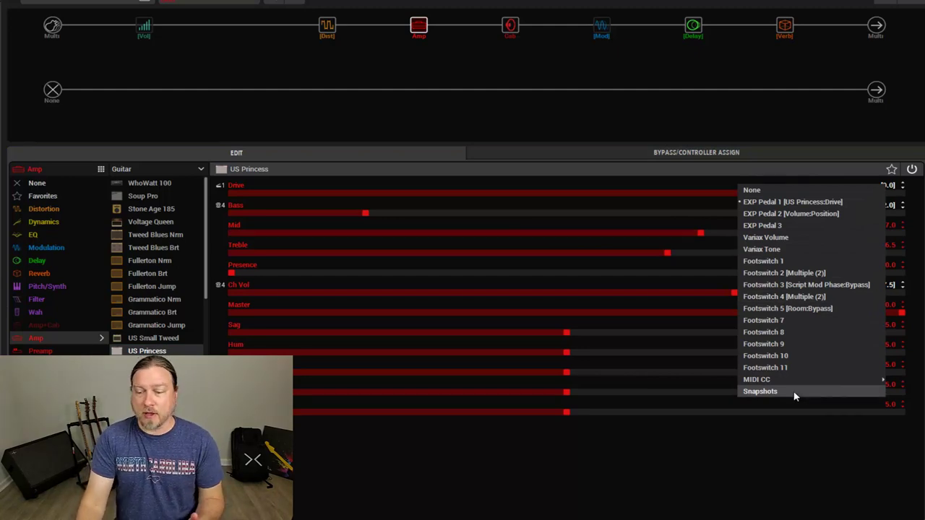
pyautogui.click(542, 131)
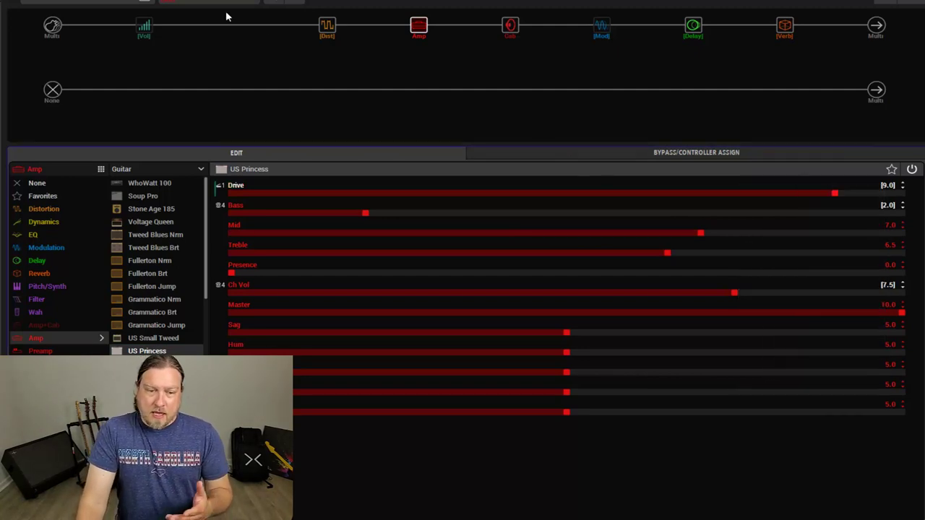
pyautogui.click(209, 2)
pyautogui.click(456, 54)
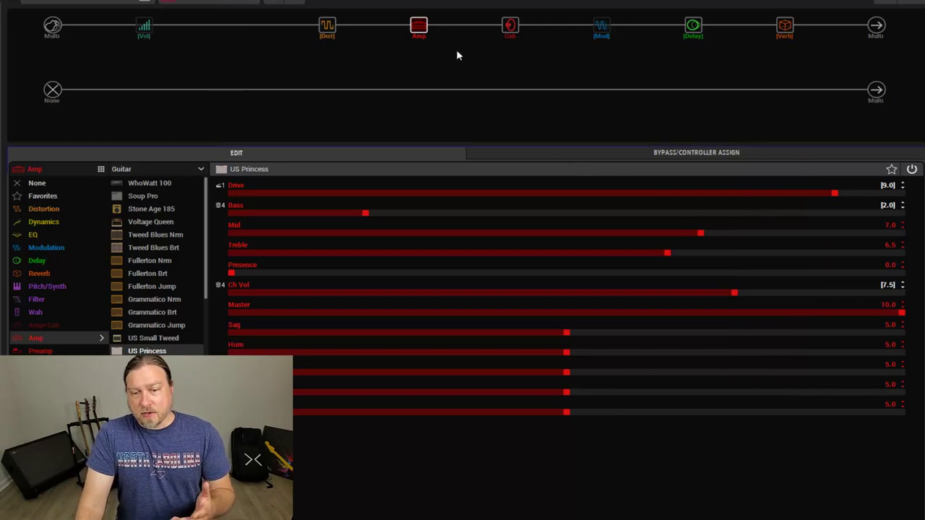